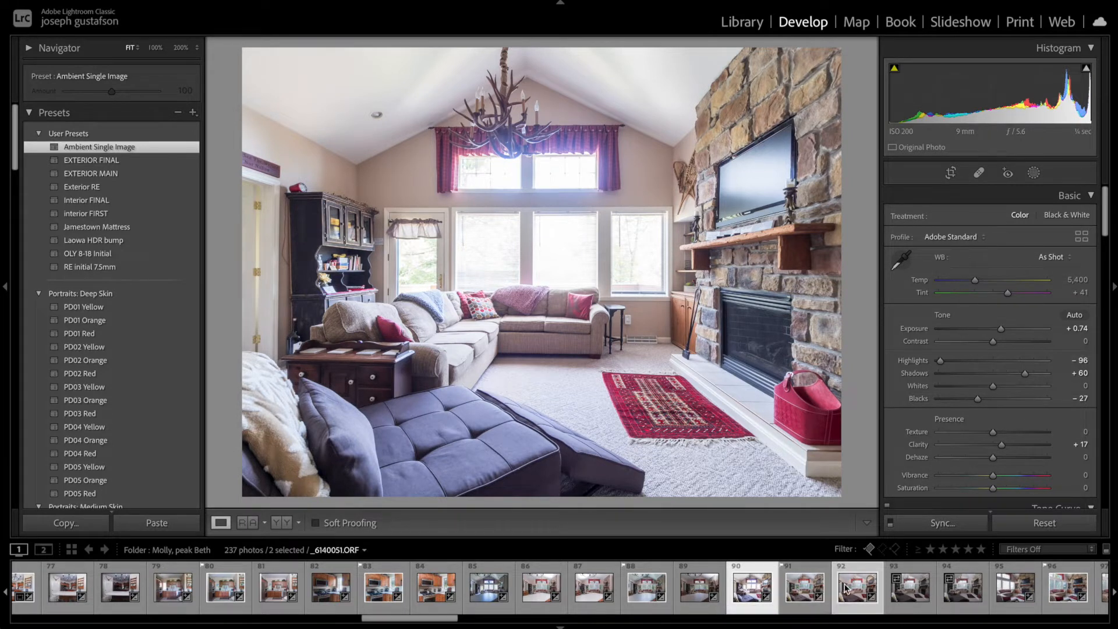
# Step: Compare the two bracketed frames and set the brighter frame's highlights to -100 and exposure to +0.38
pyautogui.click(854, 600)
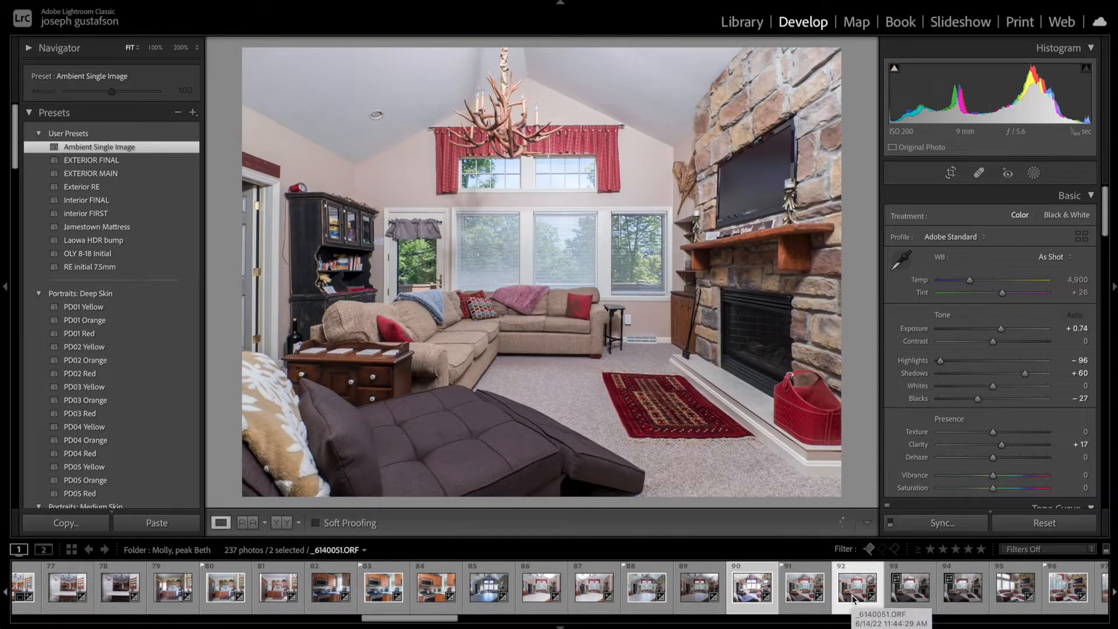
pyautogui.click(752, 597)
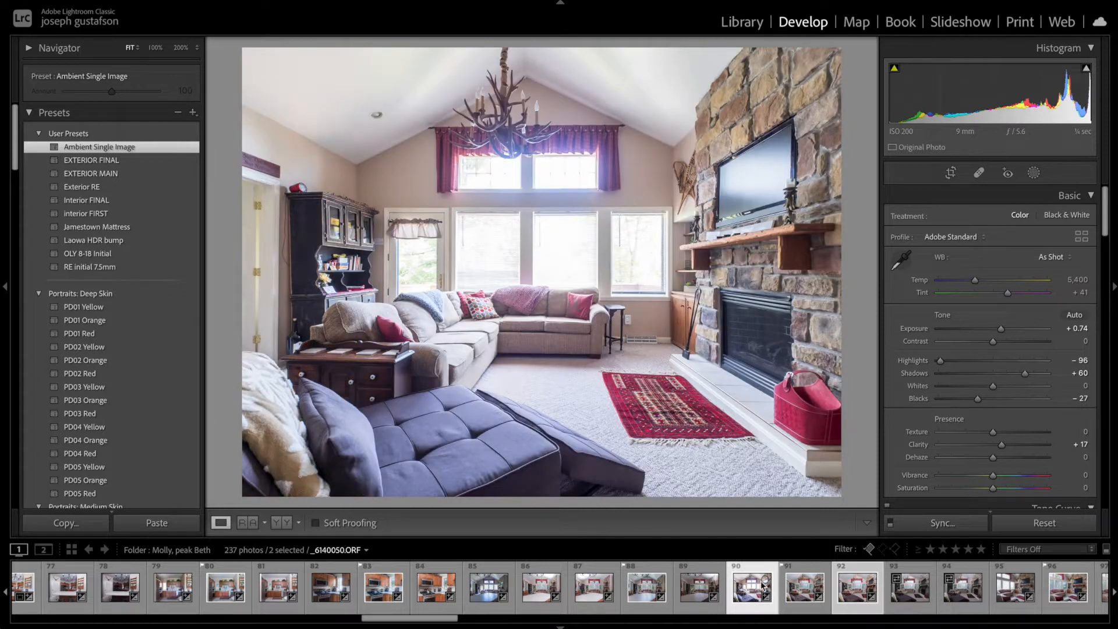
pyautogui.moveTo(963, 361); pyautogui.dragTo(934, 363)
pyautogui.moveTo(1001, 329); pyautogui.dragTo(998, 329)
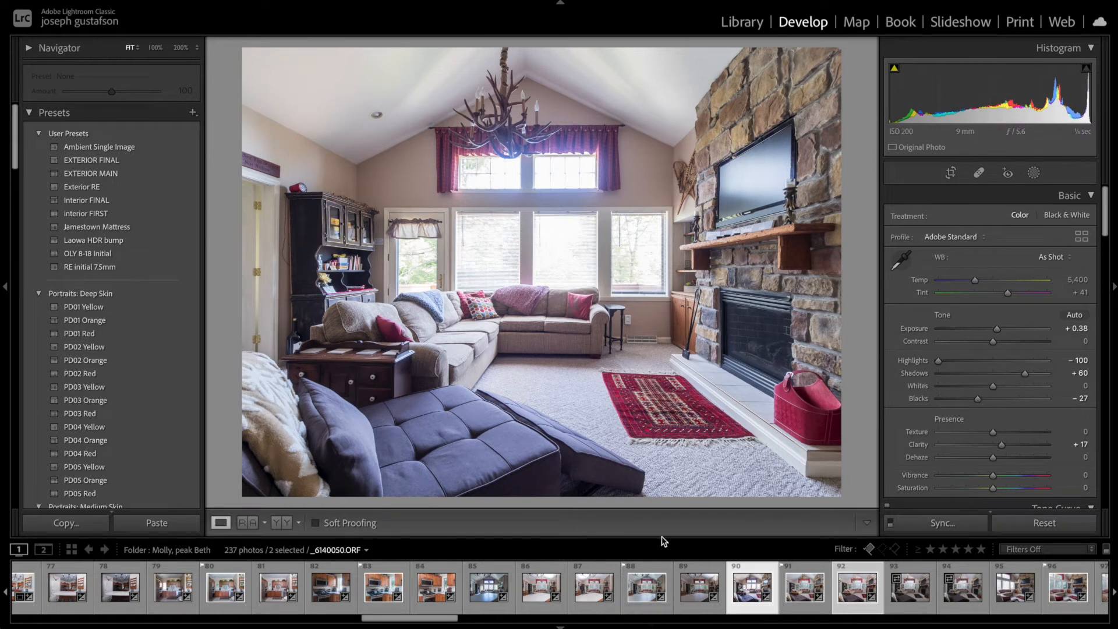
# Step: Select both bracketed frames and open them as layers in Photoshop
pyautogui.click(850, 595)
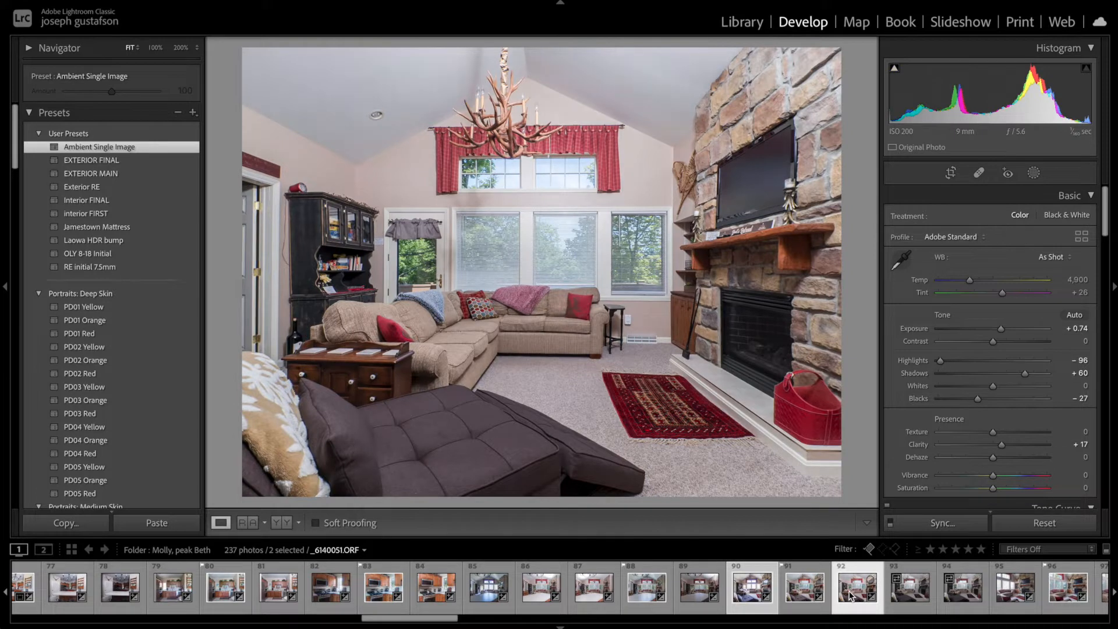
pyautogui.click(850, 594)
pyautogui.keyDown('super'); pyautogui.click(559, 595); pyautogui.keyUp('super')
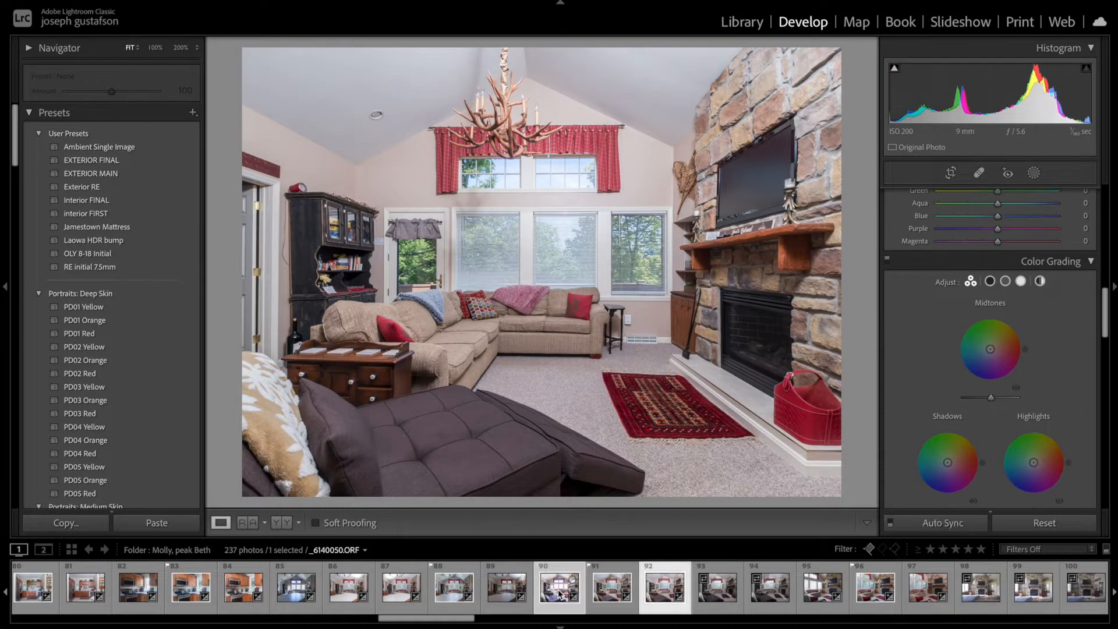
pyautogui.rightClick(560, 594)
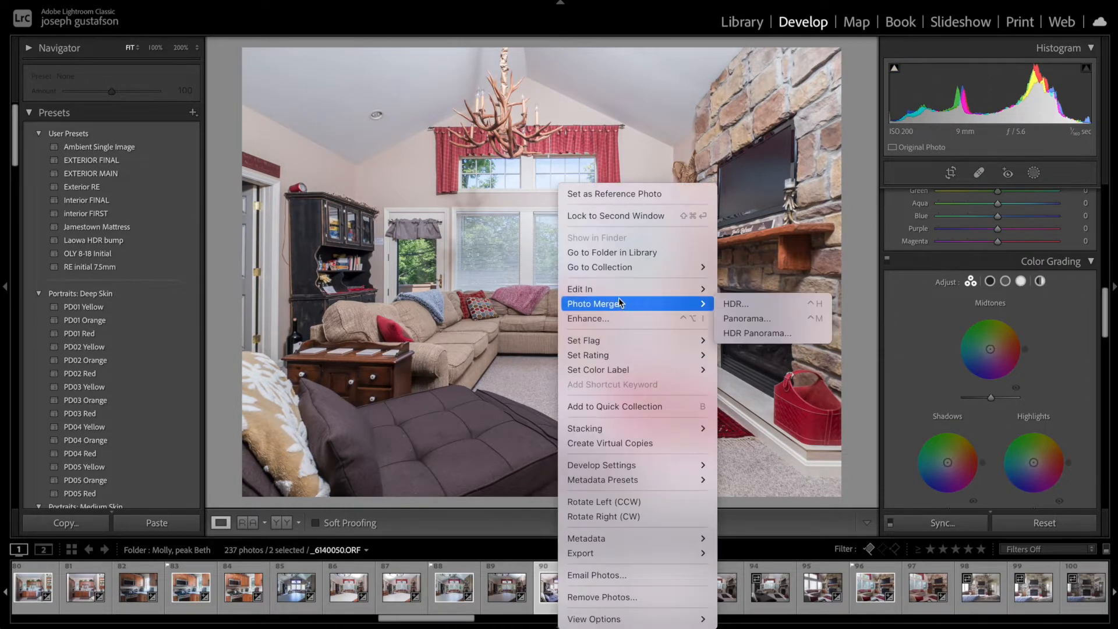
pyautogui.moveTo(620, 291)
pyautogui.click(787, 407)
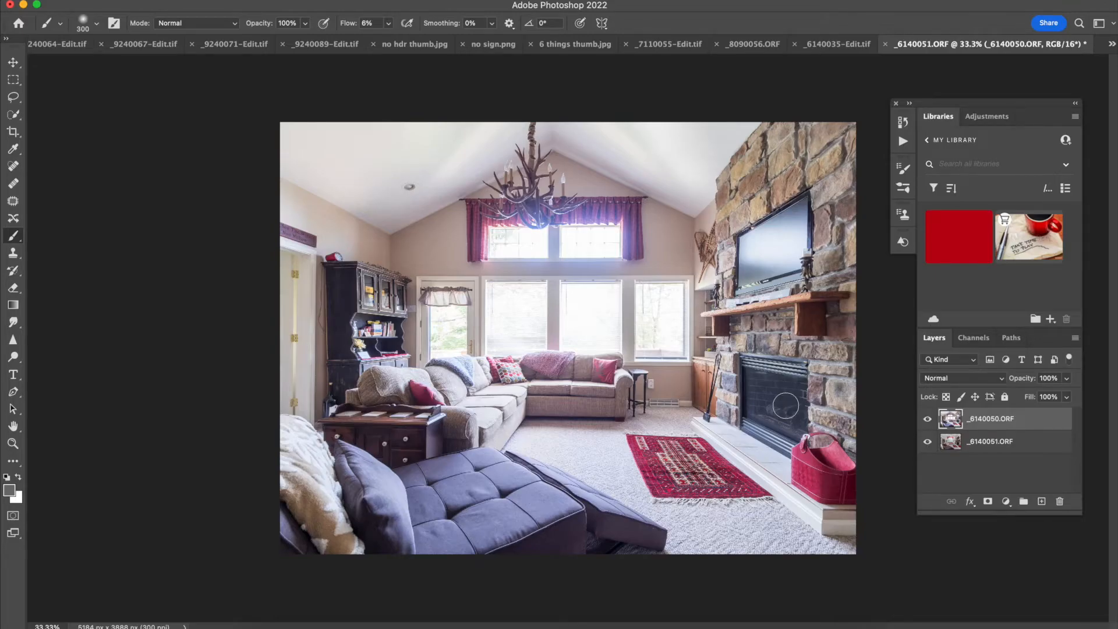
# Step: Enlarge the brush, add a layer mask to the top layer and invert the mask to black
pyautogui.press(']')
pyautogui.press(']')
pyautogui.press(']')
pyautogui.press(']')
pyautogui.click(1067, 397)
pyautogui.click(989, 502)
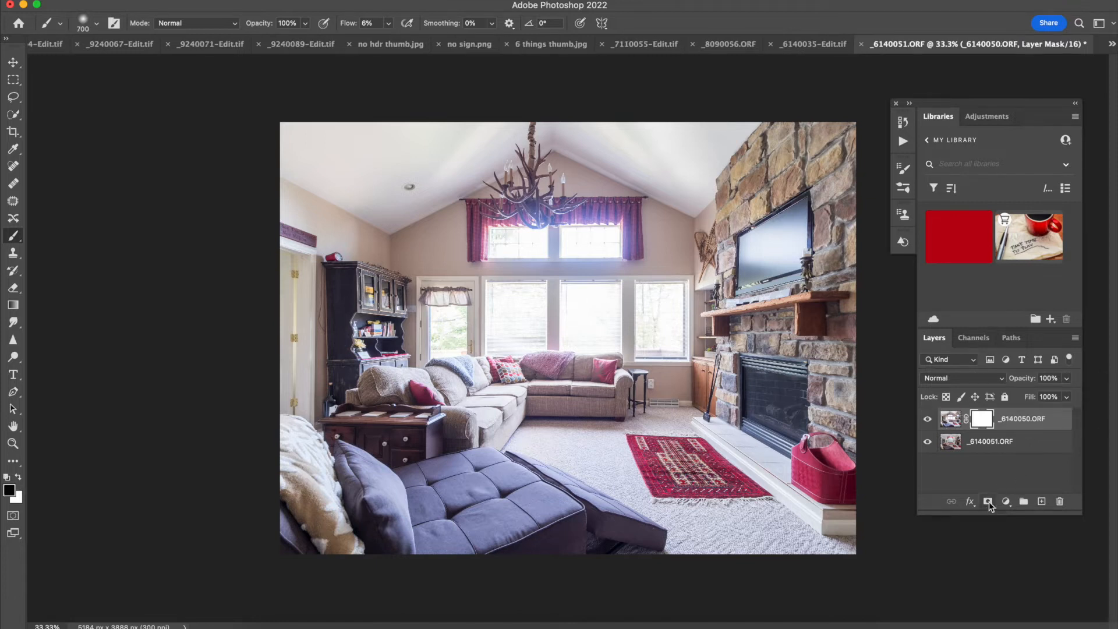
pyautogui.press('super+i')
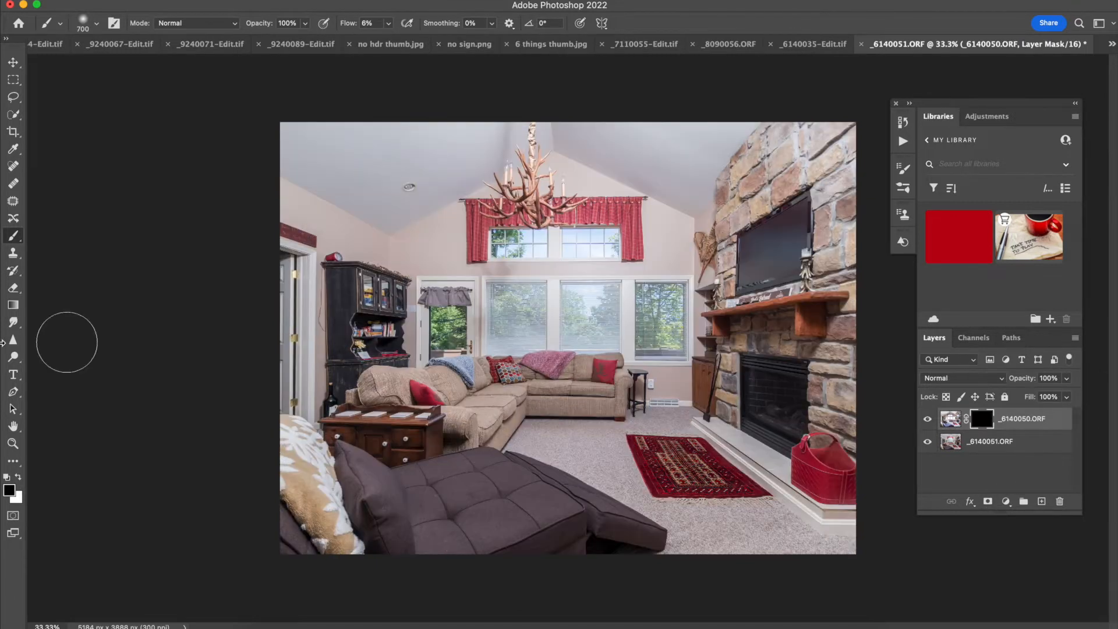
# Step: Paint with a large white brush on the mask over the ceiling, windows, walls and floor to reveal the top exposure
pyautogui.click(21, 478)
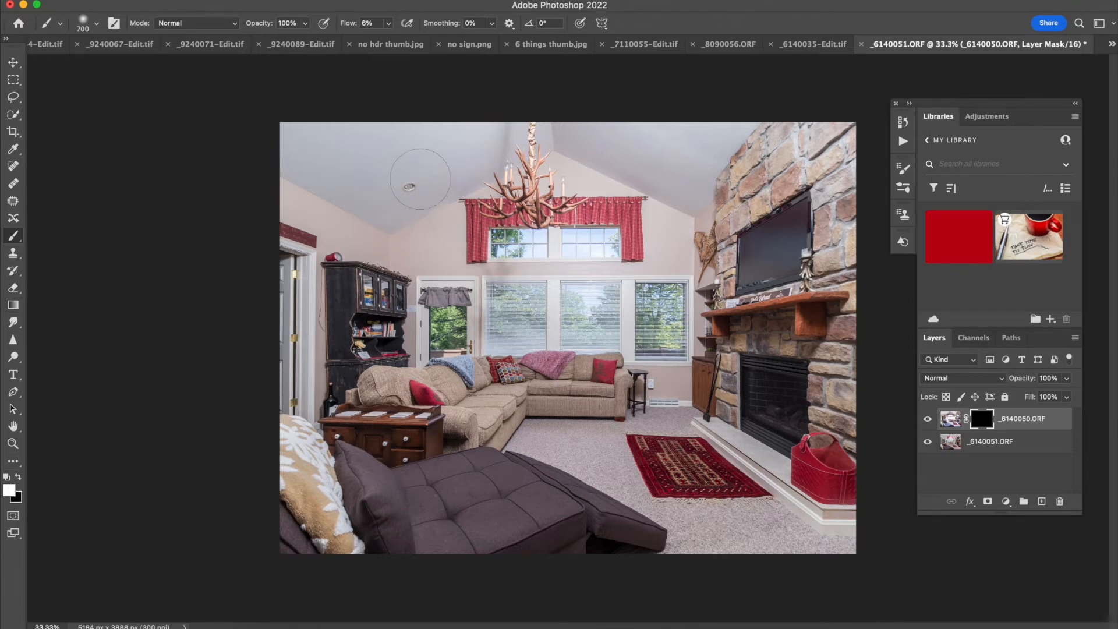
pyautogui.press(']')
pyautogui.press(']')
pyautogui.press(']')
pyautogui.moveTo(420, 179)
pyautogui.mouseDown()
pyautogui.moveTo(606, 150)
pyautogui.moveTo(465, 140)
pyautogui.moveTo(699, 156)
pyautogui.moveTo(669, 140)
pyautogui.moveTo(706, 195)
pyautogui.moveTo(764, 116)
pyautogui.moveTo(743, 208)
pyautogui.moveTo(815, 204)
pyautogui.moveTo(915, 268)
pyautogui.moveTo(786, 388)
pyautogui.moveTo(742, 277)
pyautogui.moveTo(731, 382)
pyautogui.moveTo(831, 356)
pyautogui.moveTo(854, 227)
pyautogui.moveTo(838, 396)
pyautogui.moveTo(772, 266)
pyautogui.mouseUp()
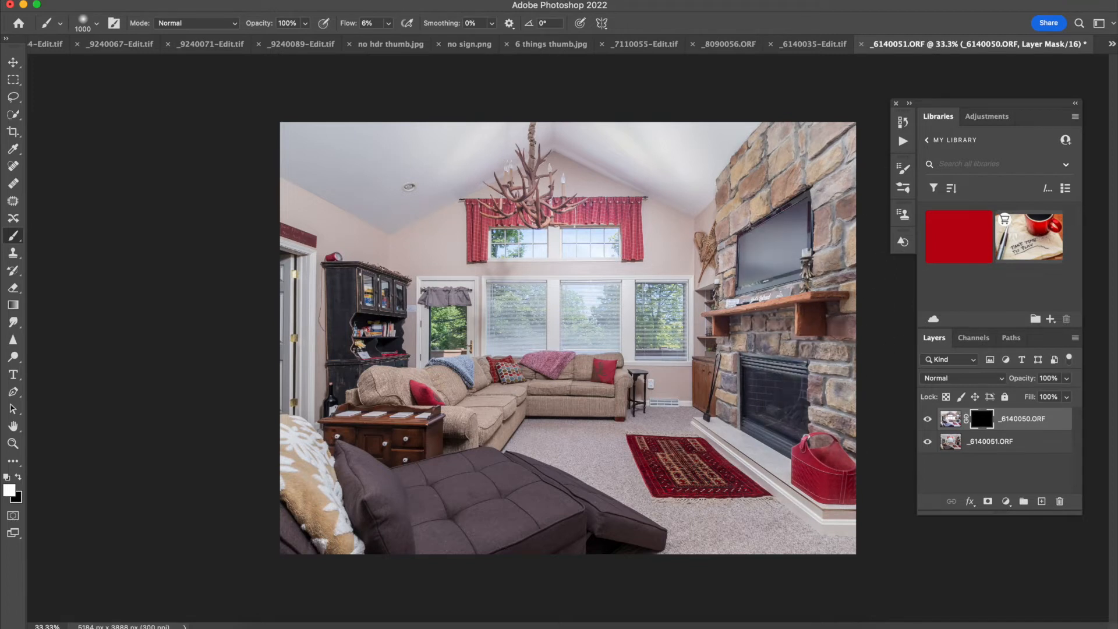
pyautogui.moveTo(517, 407)
pyautogui.mouseDown()
pyautogui.moveTo(524, 385)
pyautogui.moveTo(288, 531)
pyautogui.moveTo(474, 579)
pyautogui.moveTo(616, 474)
pyautogui.moveTo(604, 455)
pyautogui.mouseUp()
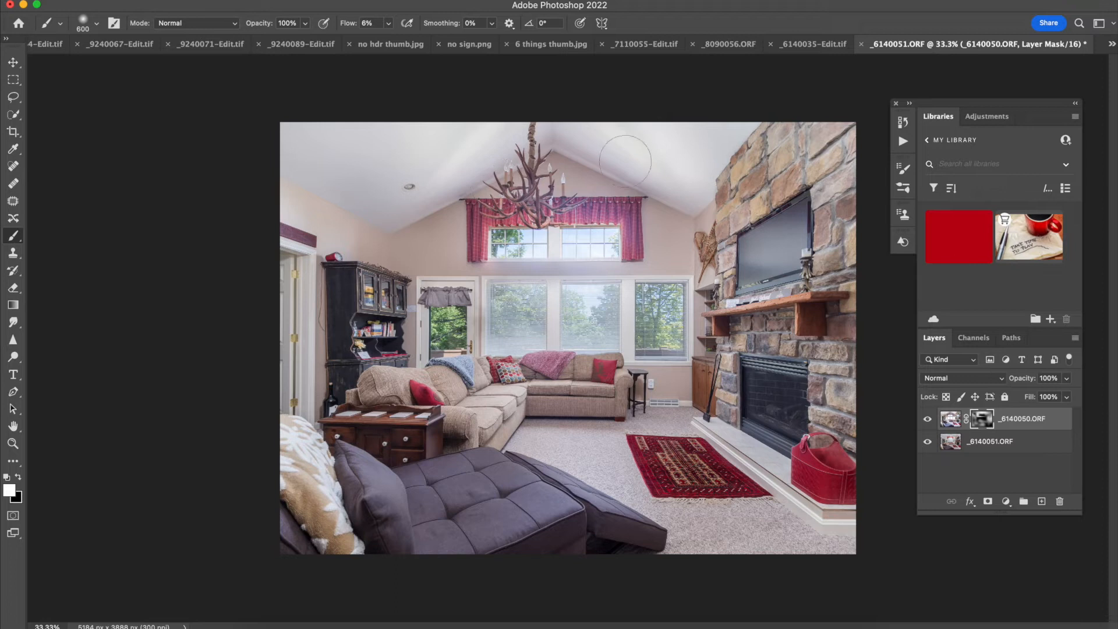
pyautogui.moveTo(713, 357); pyautogui.dragTo(721, 403)
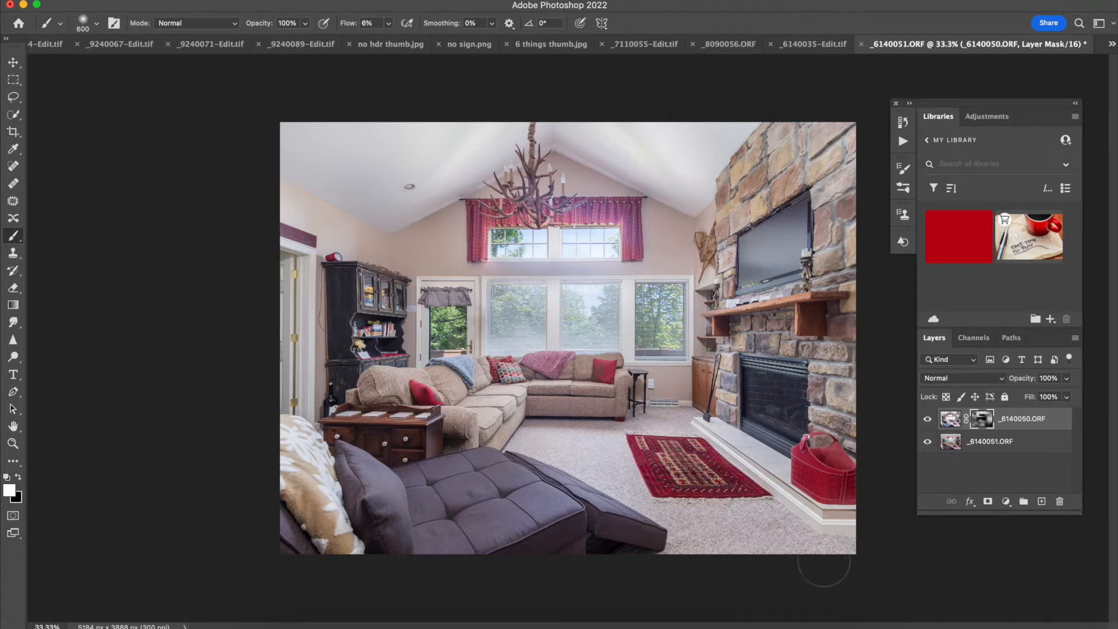
pyautogui.moveTo(893, 268); pyautogui.dragTo(874, 172)
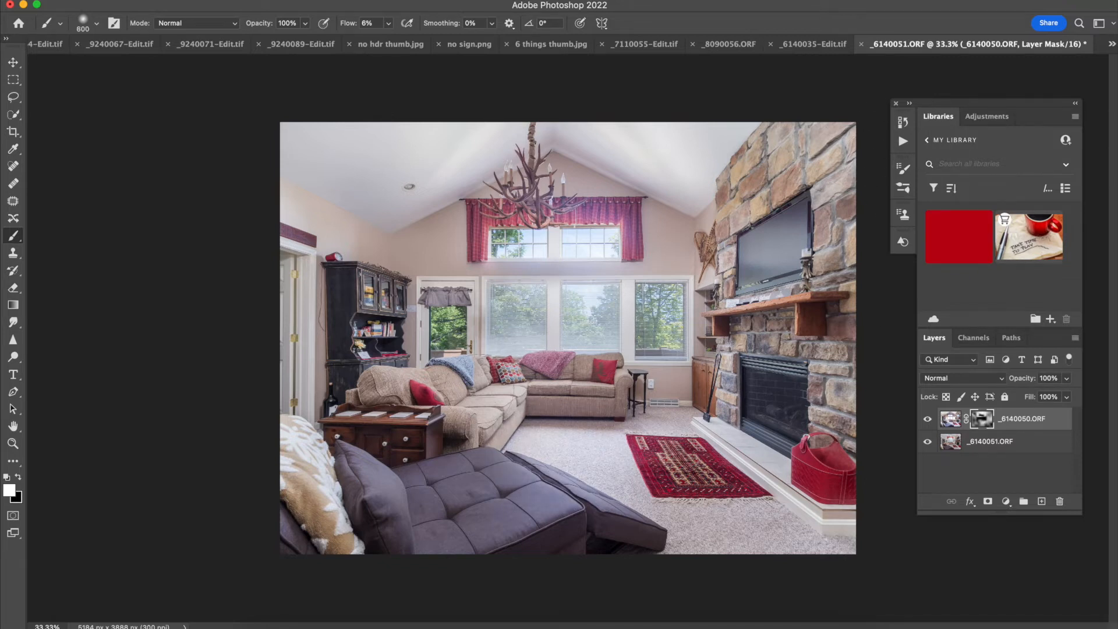
pyautogui.moveTo(434, 444)
pyautogui.mouseDown()
pyautogui.moveTo(469, 446)
pyautogui.moveTo(428, 488)
pyautogui.moveTo(435, 537)
pyautogui.moveTo(514, 574)
pyautogui.mouseUp()
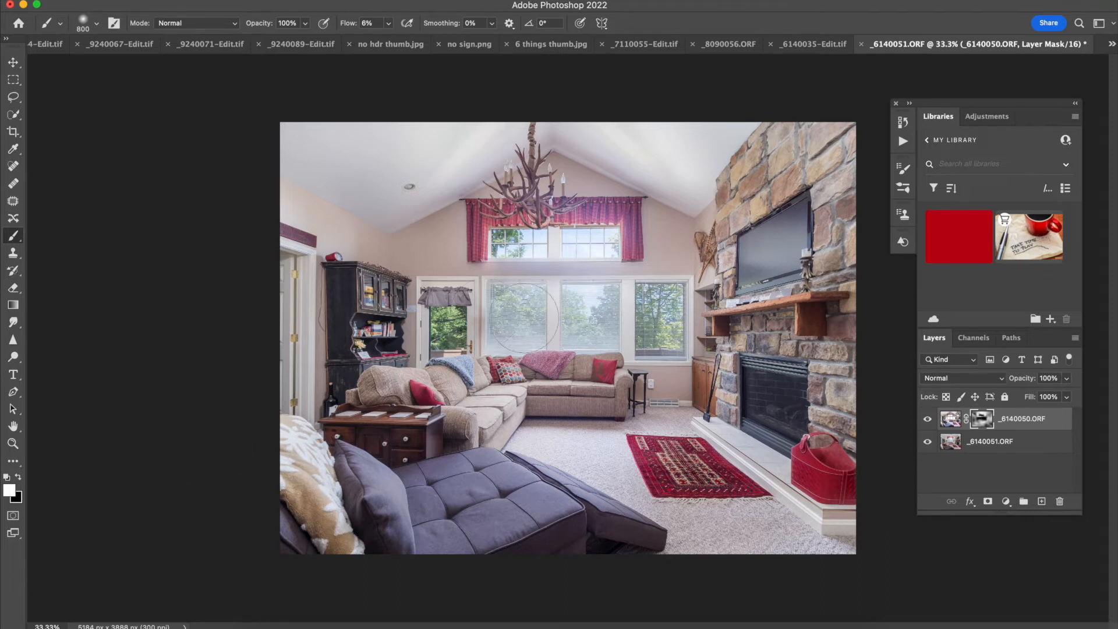
pyautogui.moveTo(523, 318)
pyautogui.mouseDown()
pyautogui.moveTo(657, 318)
pyautogui.moveTo(579, 318)
pyautogui.mouseUp()
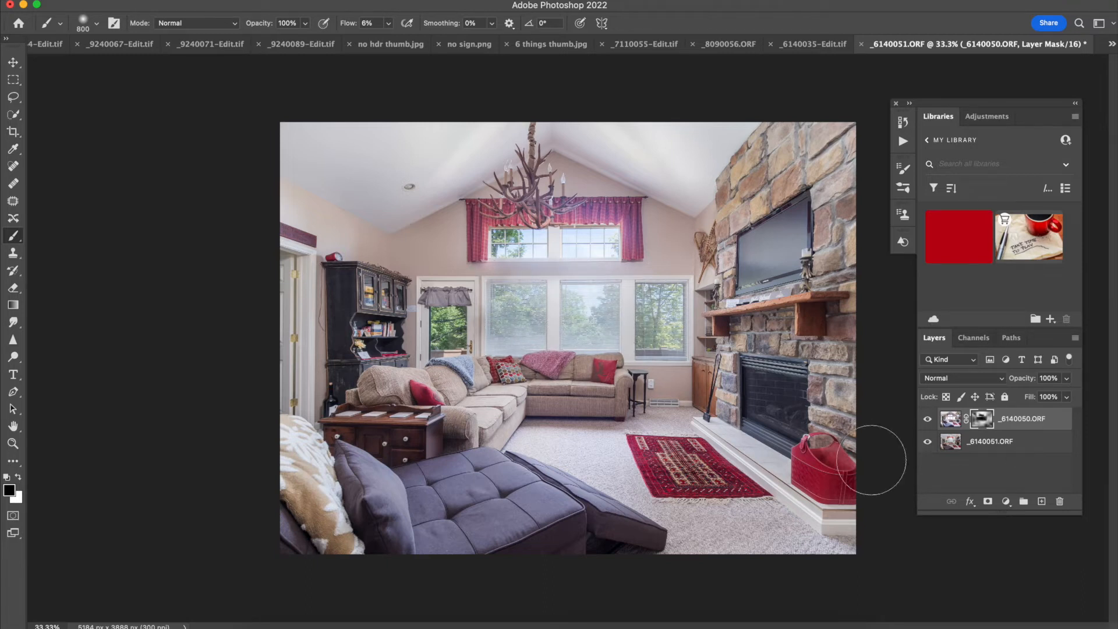
# Step: Flatten the image and save it
pyautogui.rightClick(1014, 443)
pyautogui.scroll(-5, 956, 512)
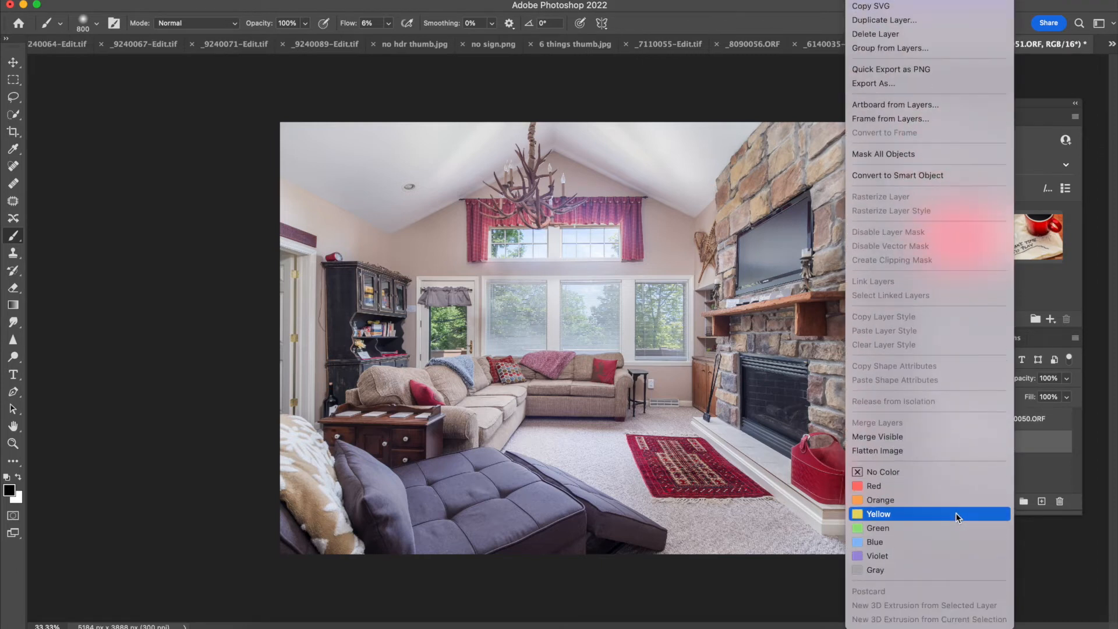
pyautogui.click(932, 449)
pyautogui.press('super+s')
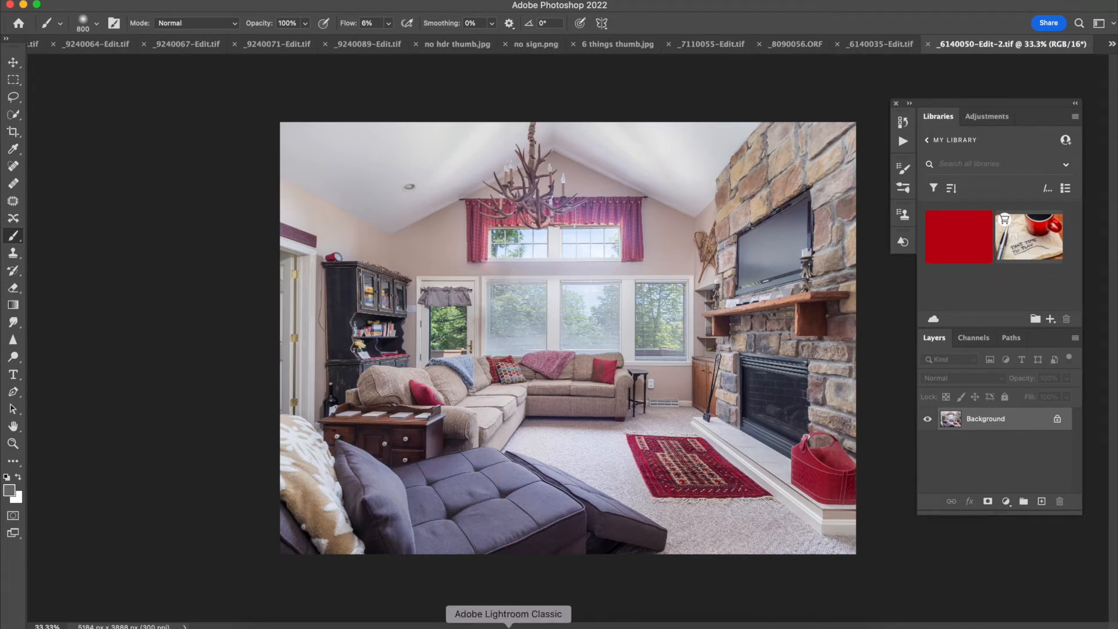
# Step: Switch back to Lightroom and apply the Interior FINAL preset to the merged image
pyautogui.click(509, 628)
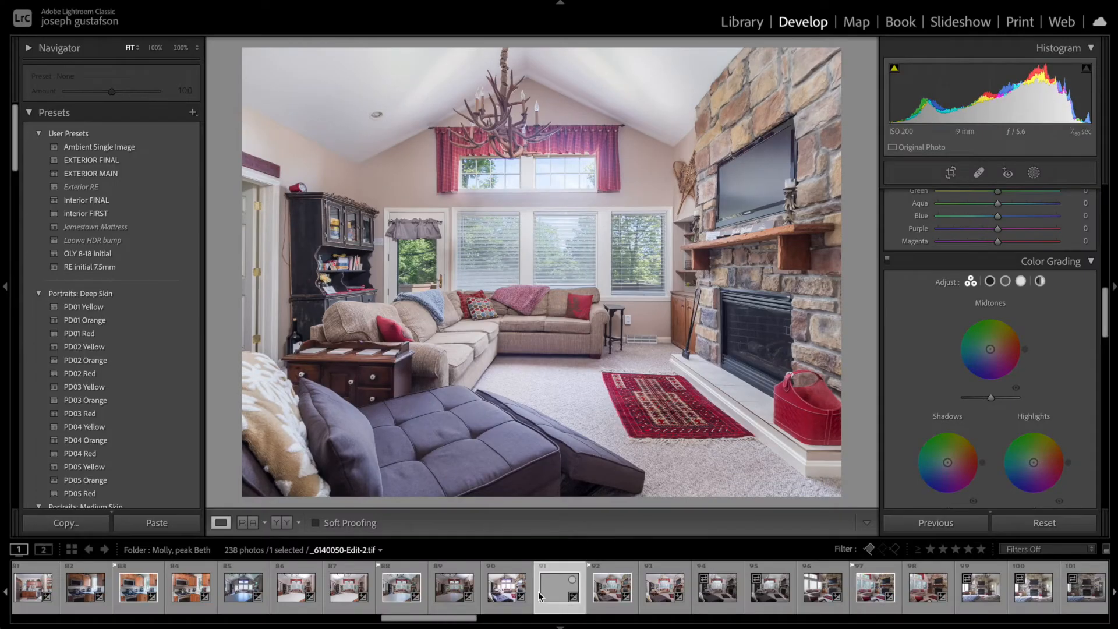
pyautogui.click(93, 204)
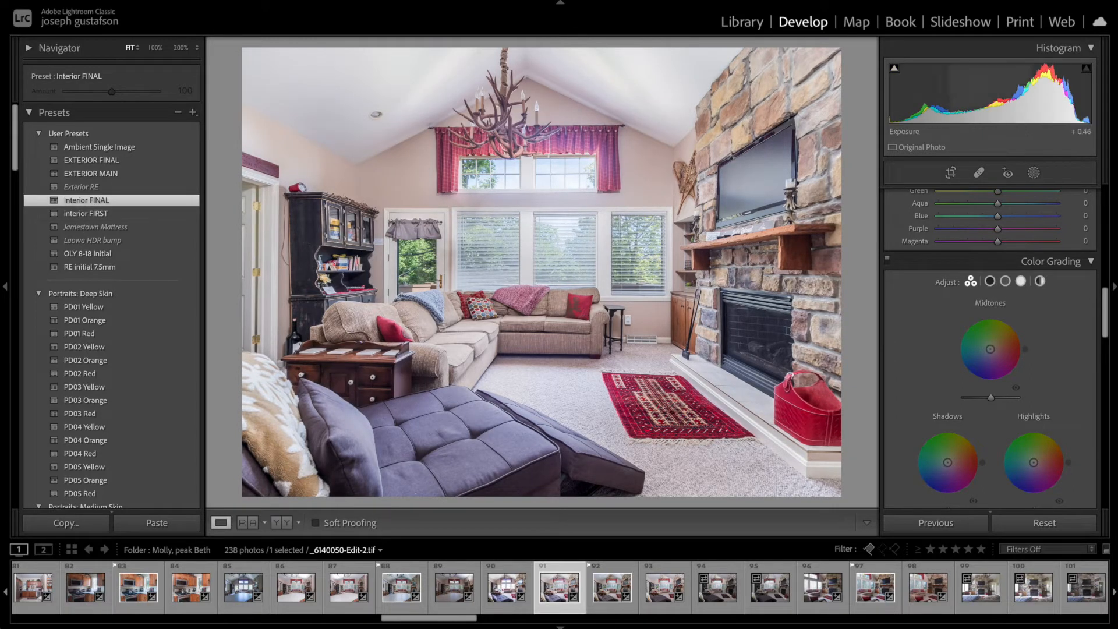
# Step: Adjust the merged image: exposure to -0.54, highlights to -3 and blacks to -39
pyautogui.moveTo(1011, 111); pyautogui.dragTo(979, 111)
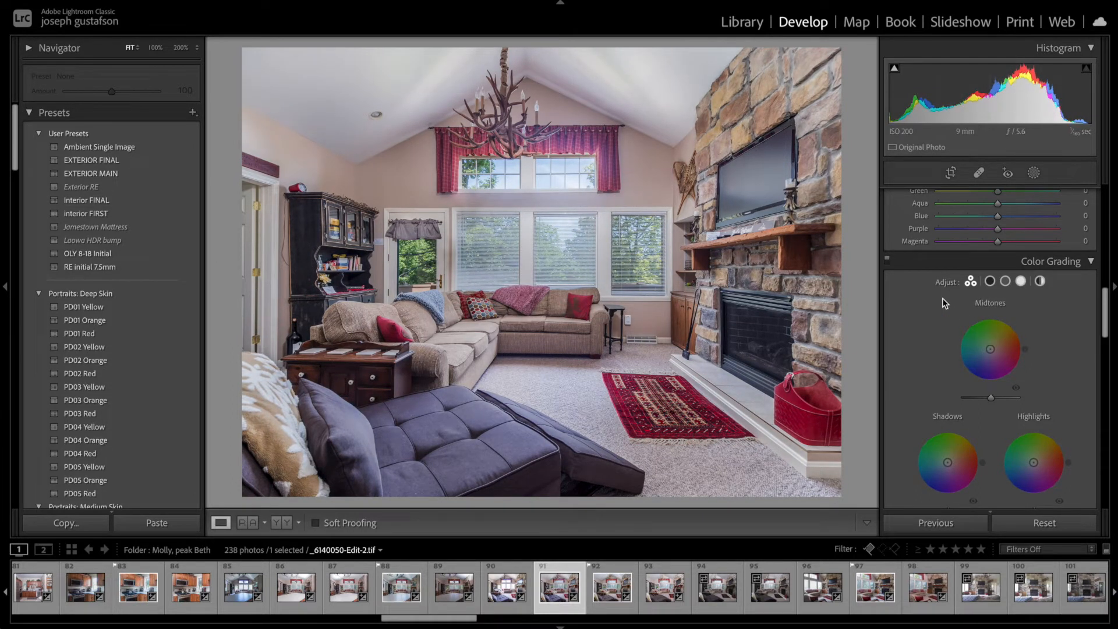
pyautogui.scroll(10, 945, 303)
pyautogui.scroll(3, 945, 303)
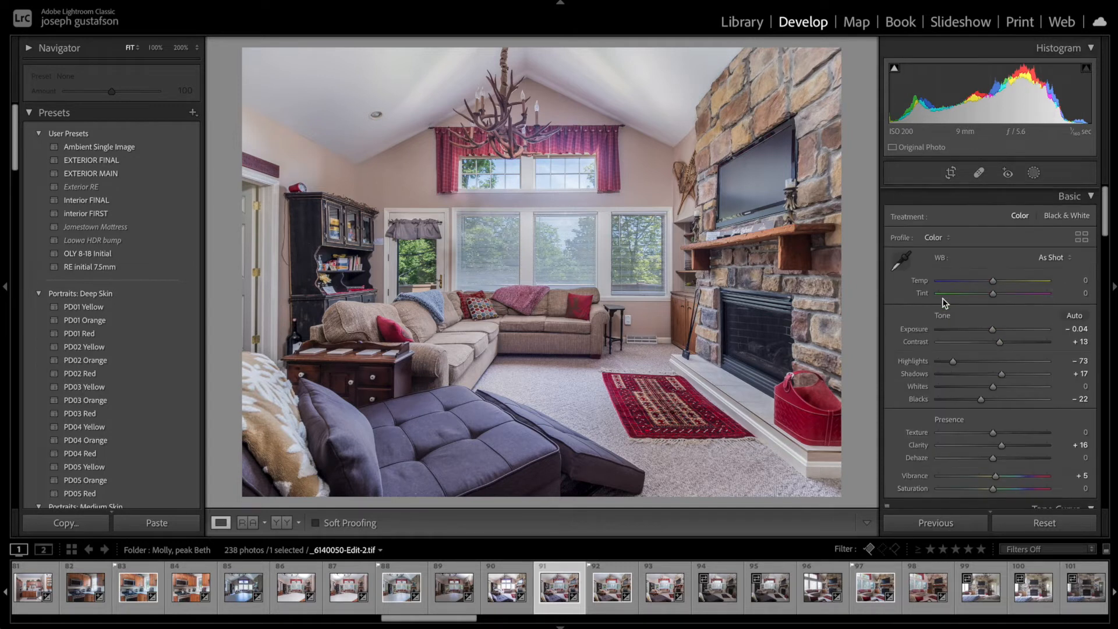
pyautogui.moveTo(954, 361); pyautogui.dragTo(989, 360)
pyautogui.moveTo(998, 105); pyautogui.dragTo(977, 105)
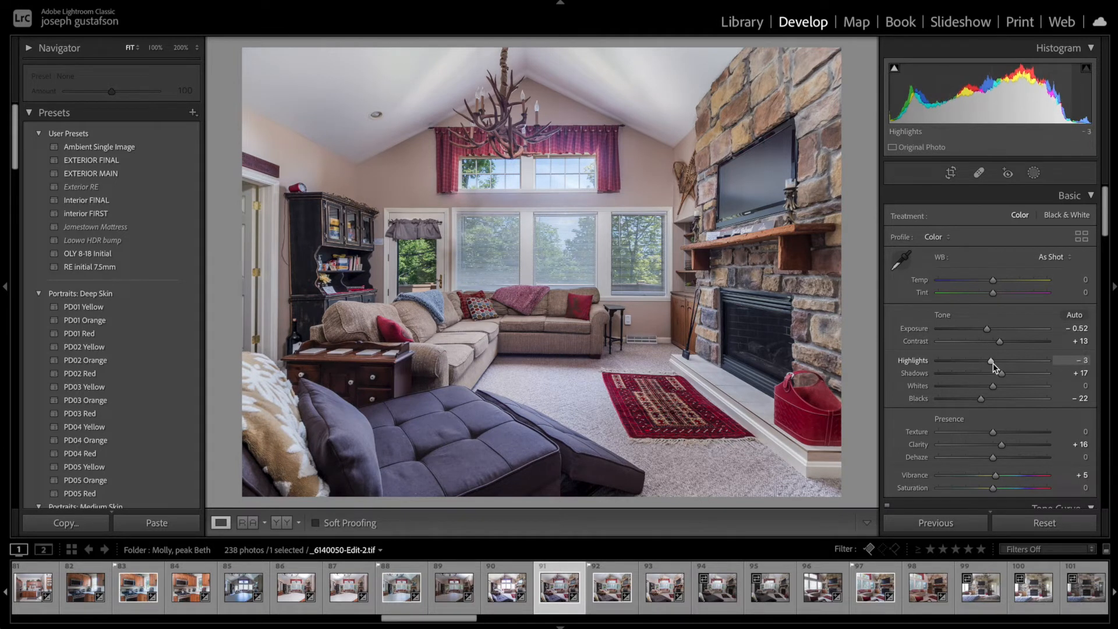
pyautogui.moveTo(987, 330); pyautogui.dragTo(987, 330)
pyautogui.moveTo(982, 401); pyautogui.dragTo(970, 398)
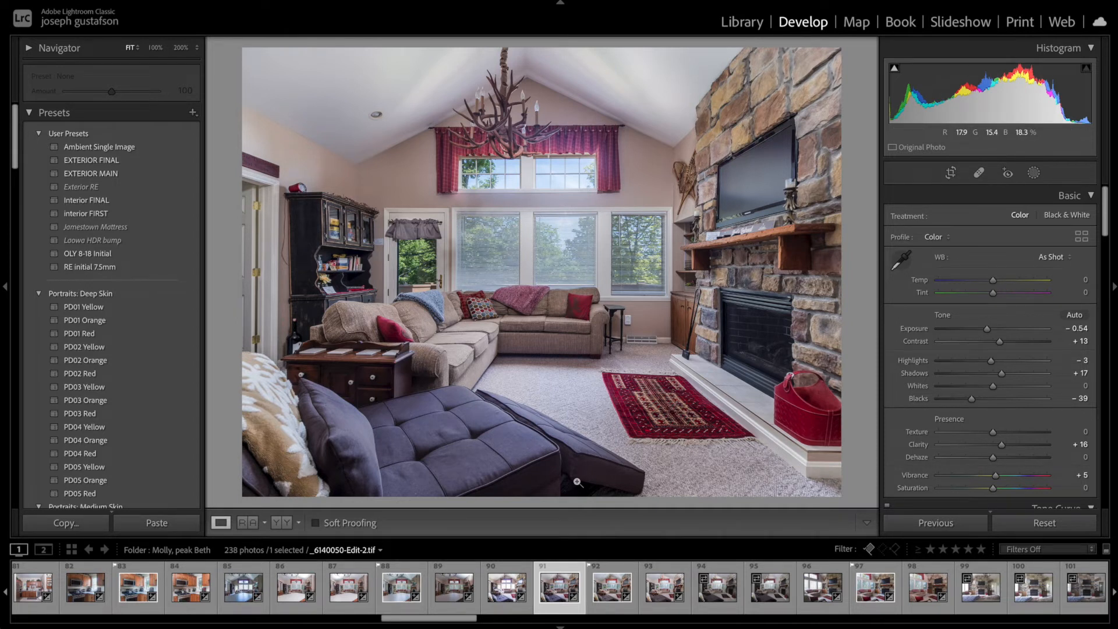
pyautogui.press('`')
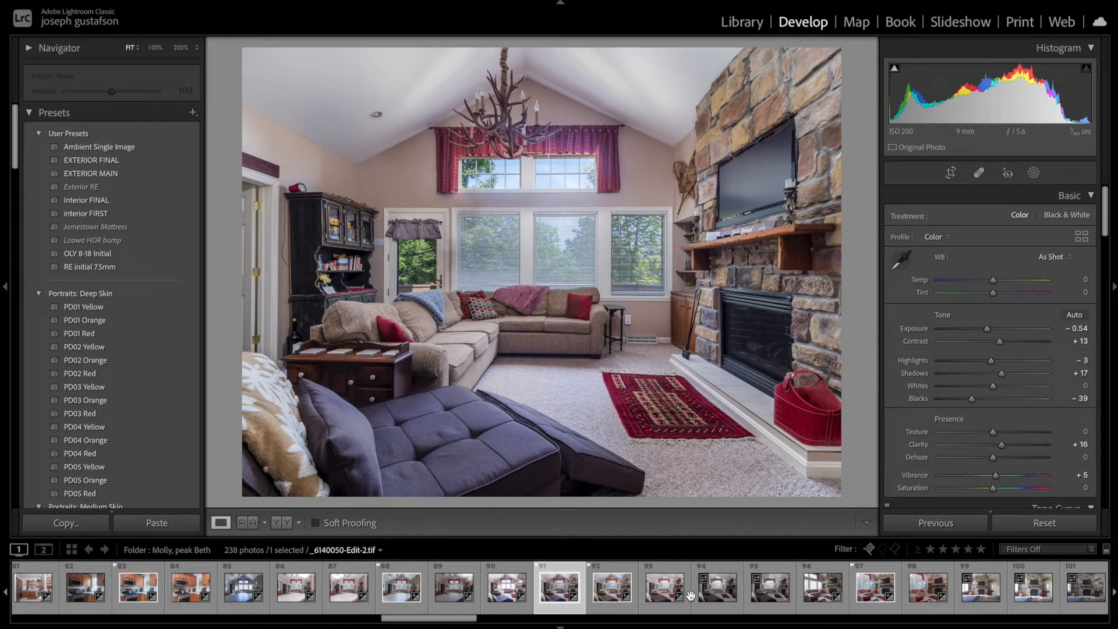
# Step: Filter the filmstrip to flagged photos and select all 101 of them
pyautogui.click(1093, 553)
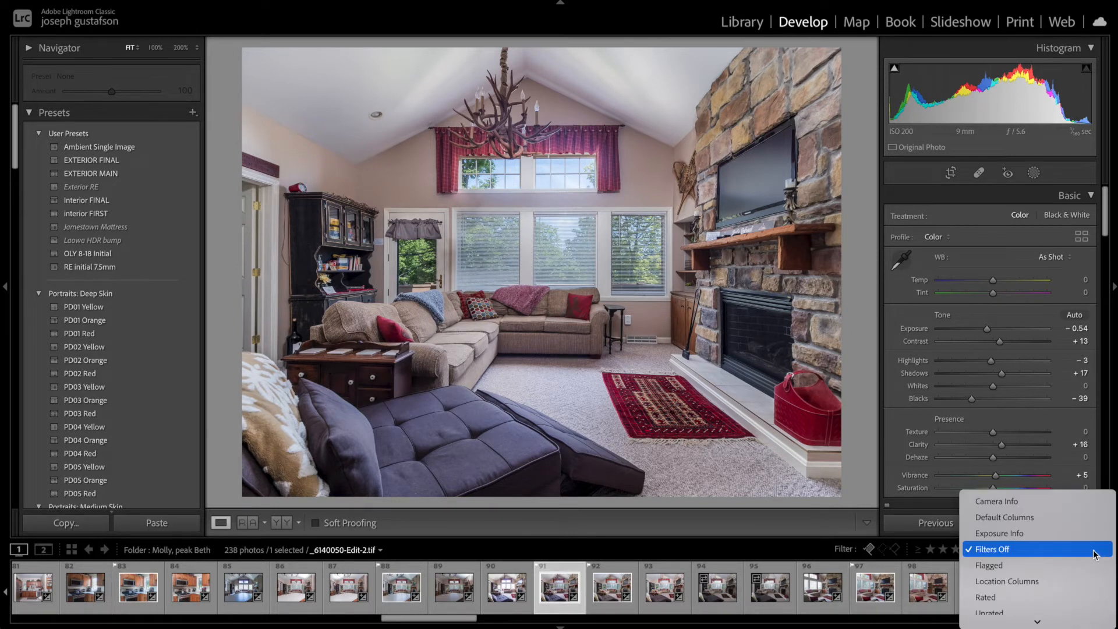
pyautogui.click(1038, 566)
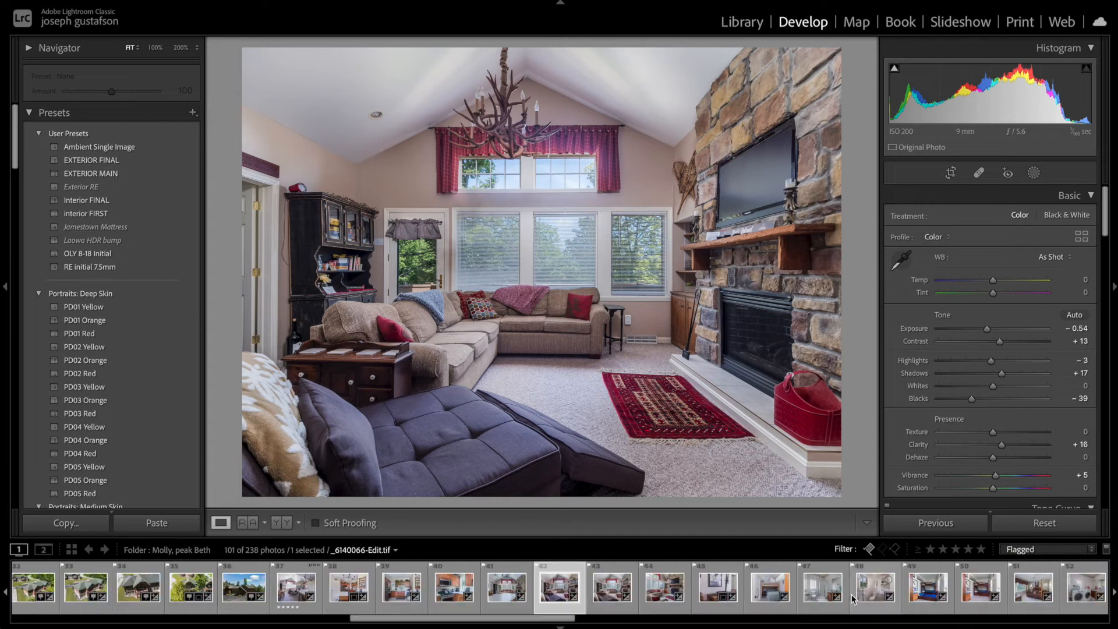
pyautogui.scroll(15, 806, 590)
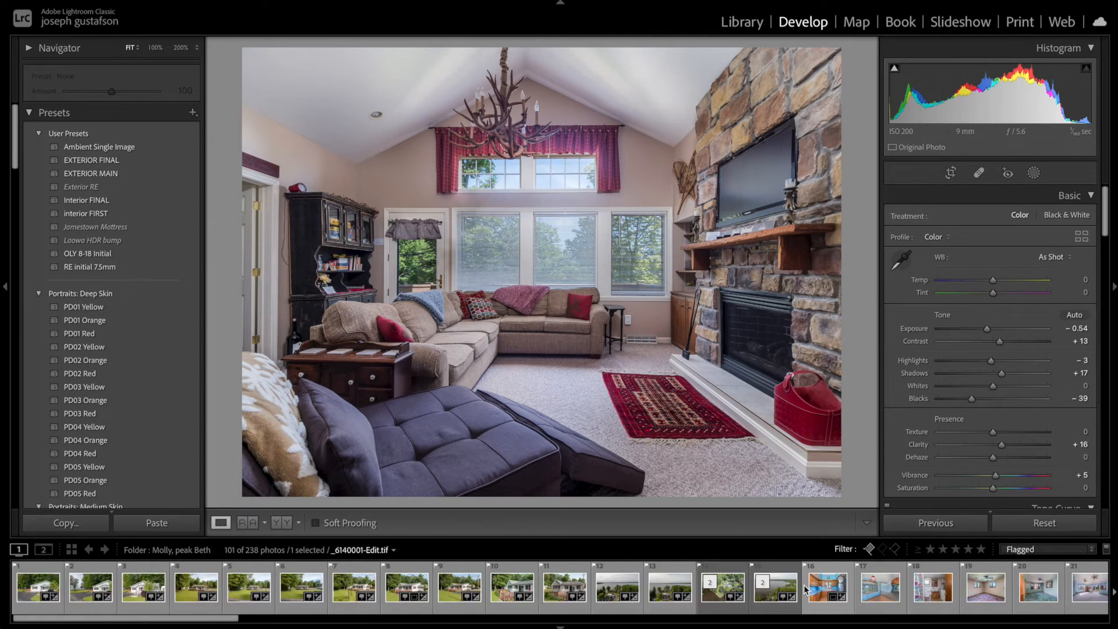
pyautogui.click(32, 591)
pyautogui.click(301, 619)
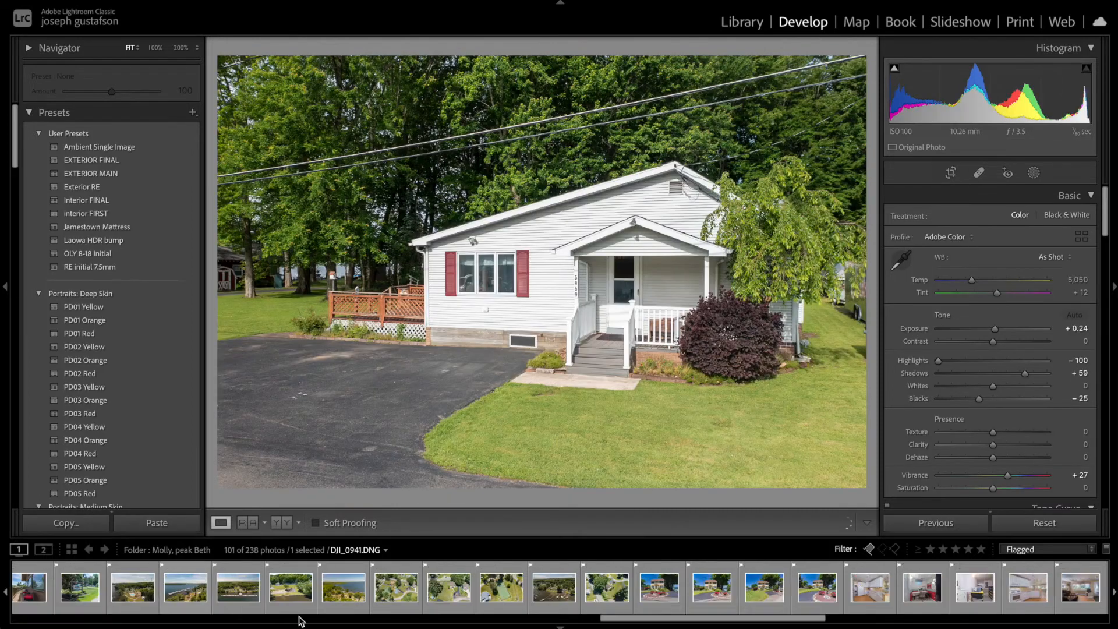
pyautogui.scroll(-10, 297, 617)
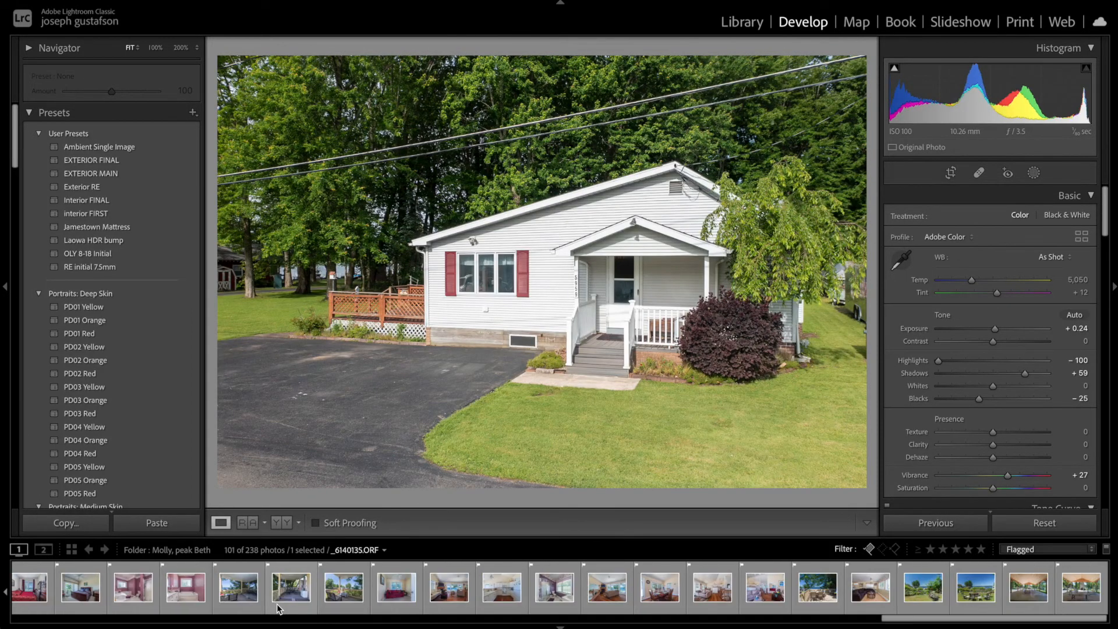
pyautogui.hotkey('ctrl', 'a')
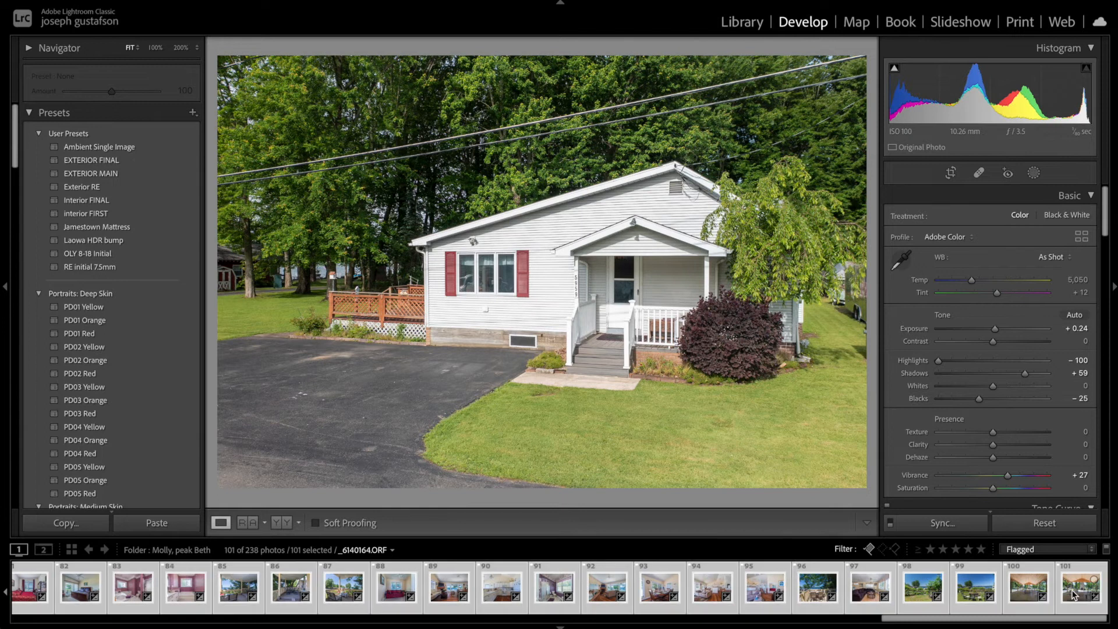
# Step: Open the Export dialog for the selected photos
pyautogui.rightClick(547, 592)
pyautogui.moveTo(574, 553)
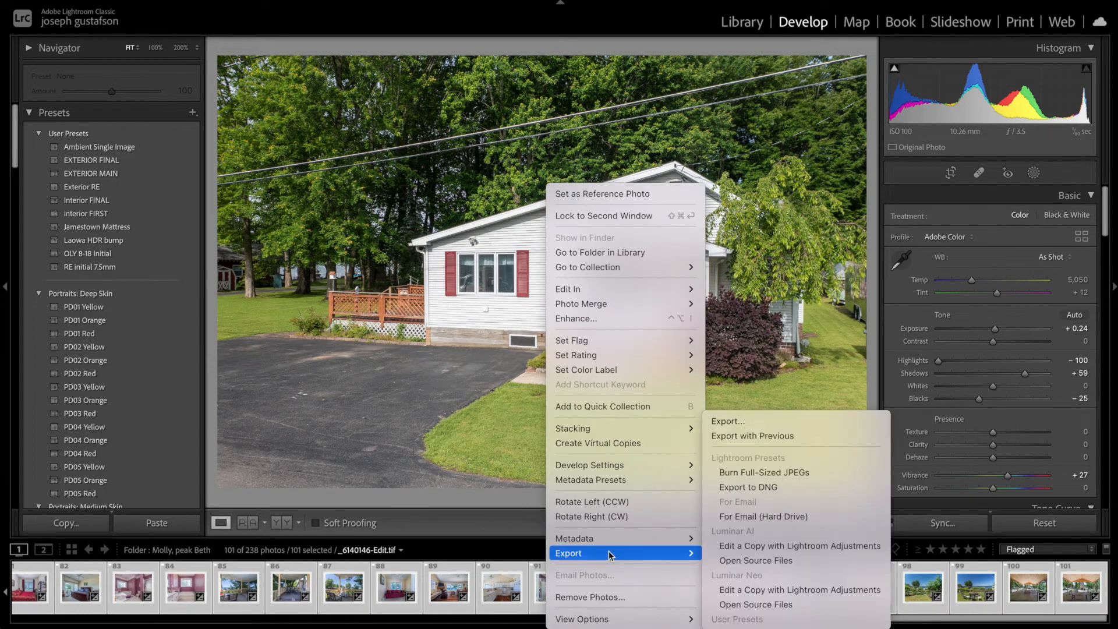
pyautogui.click(772, 417)
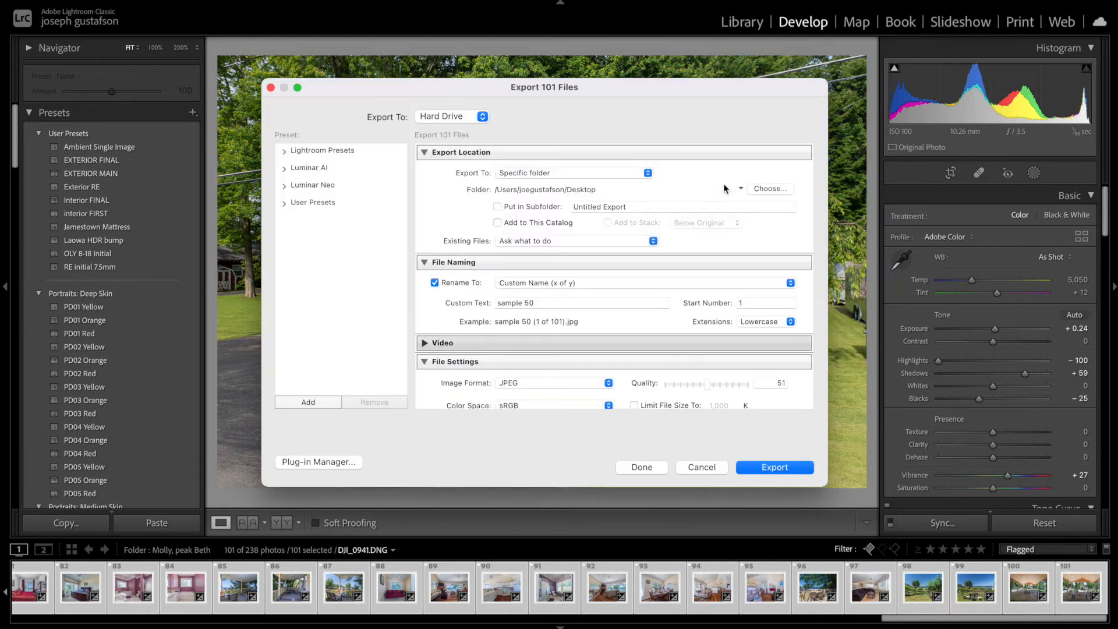